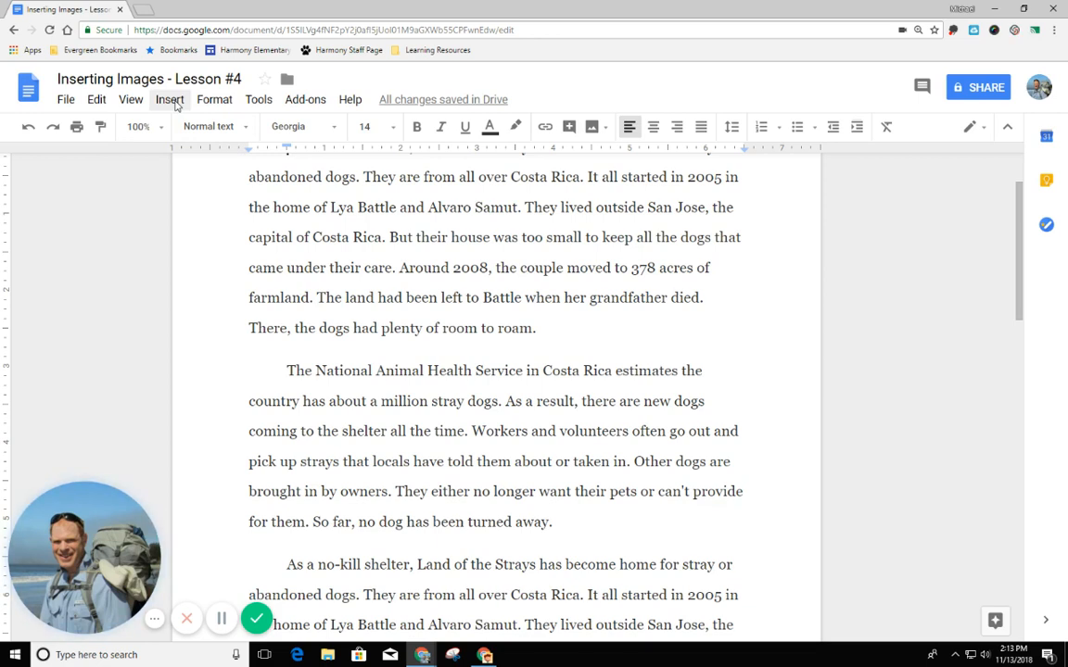
Step: Insert the image Shelter Dogs.jpg from Google Drive at the start of the first paragraph
click(170, 100)
mouse_move(192, 132)
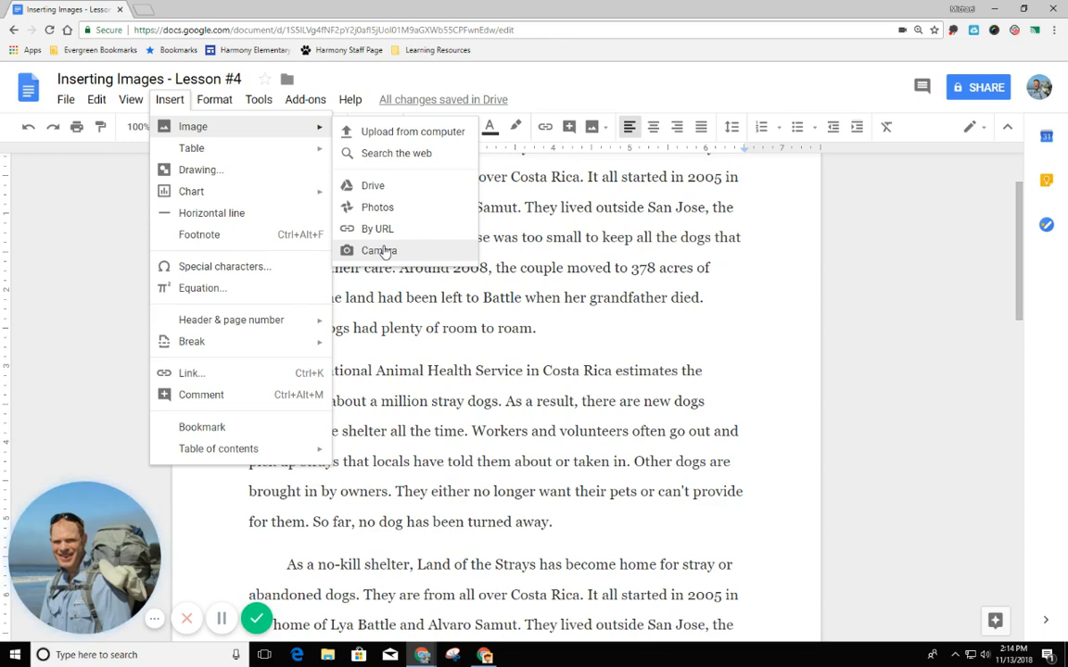
click(373, 187)
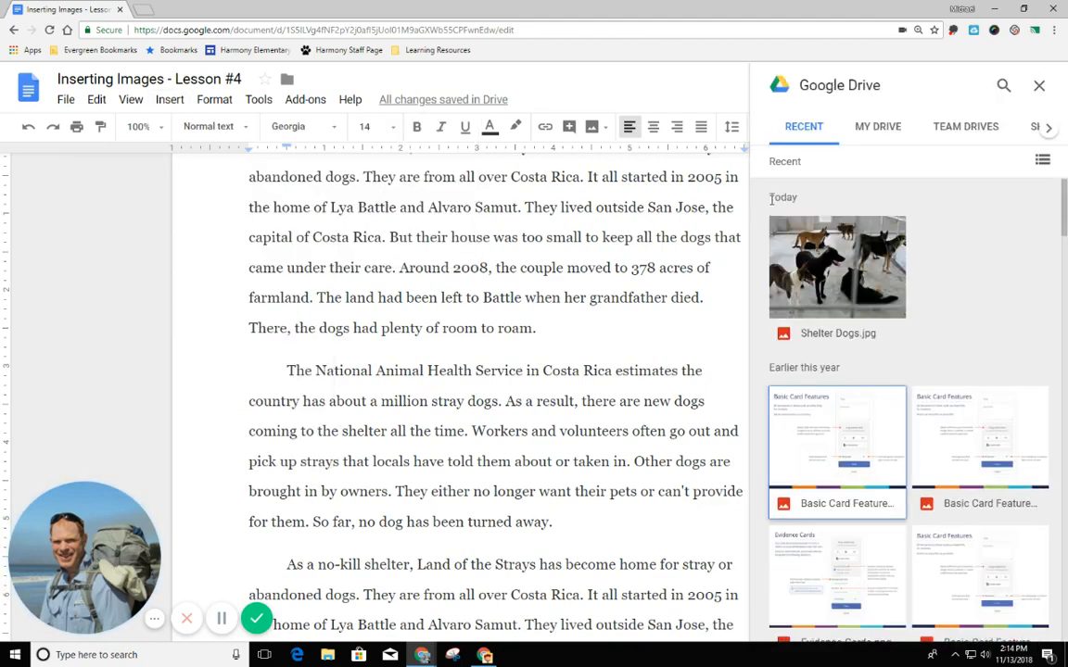
click(829, 274)
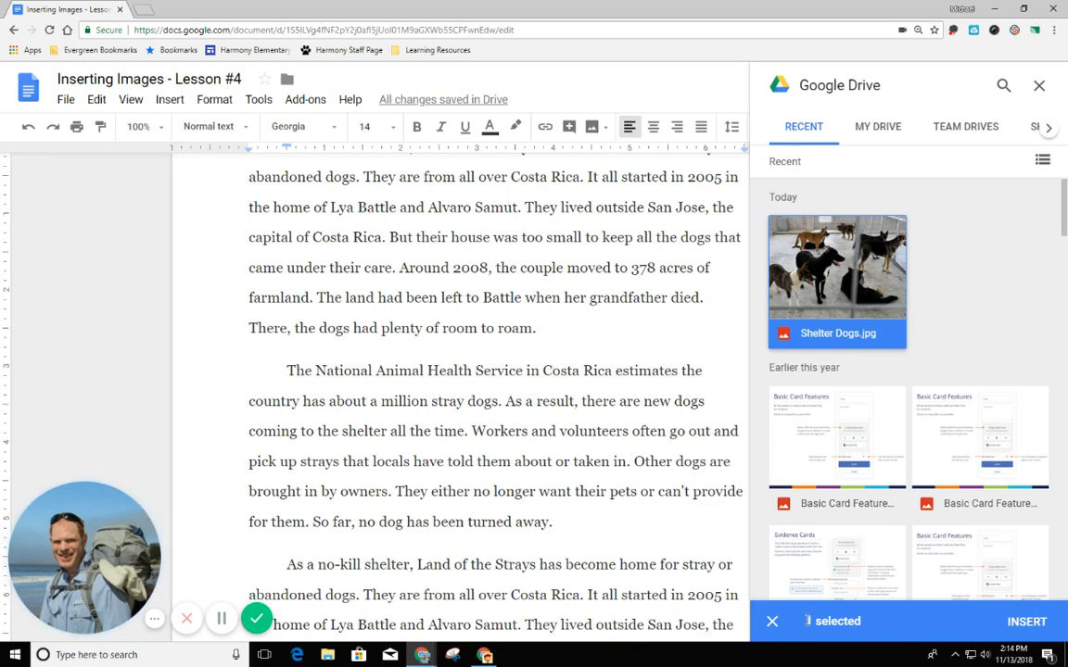
click(1029, 624)
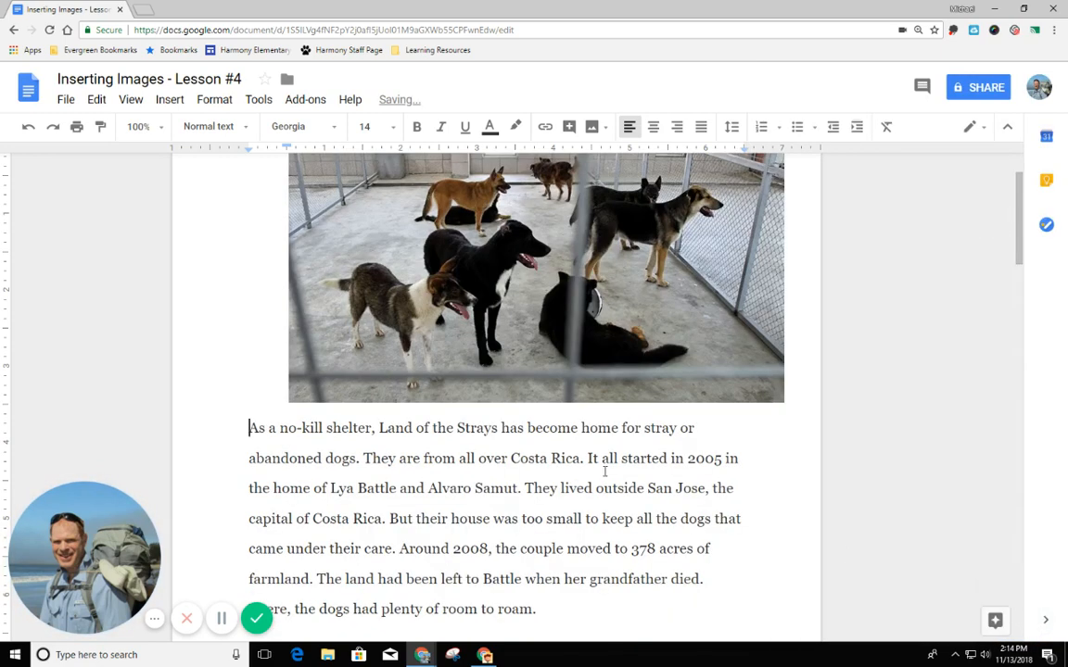
Step: Select the inserted shelter dogs photo and shrink it proportionally to about 4 inches wide
scroll(406, 353, up, 1)
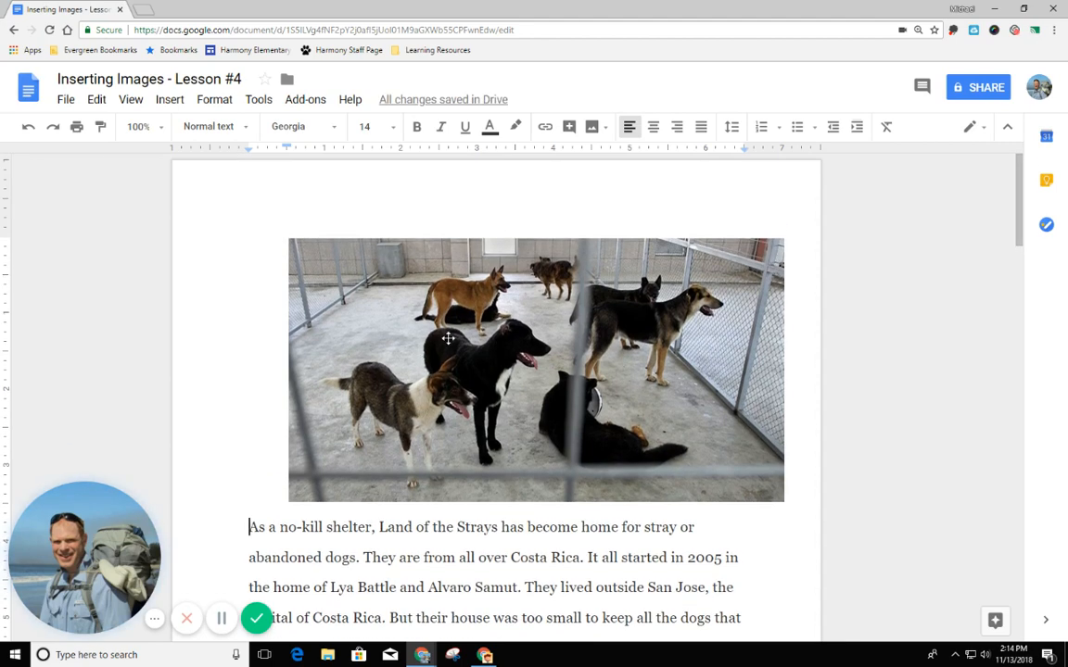
click(454, 345)
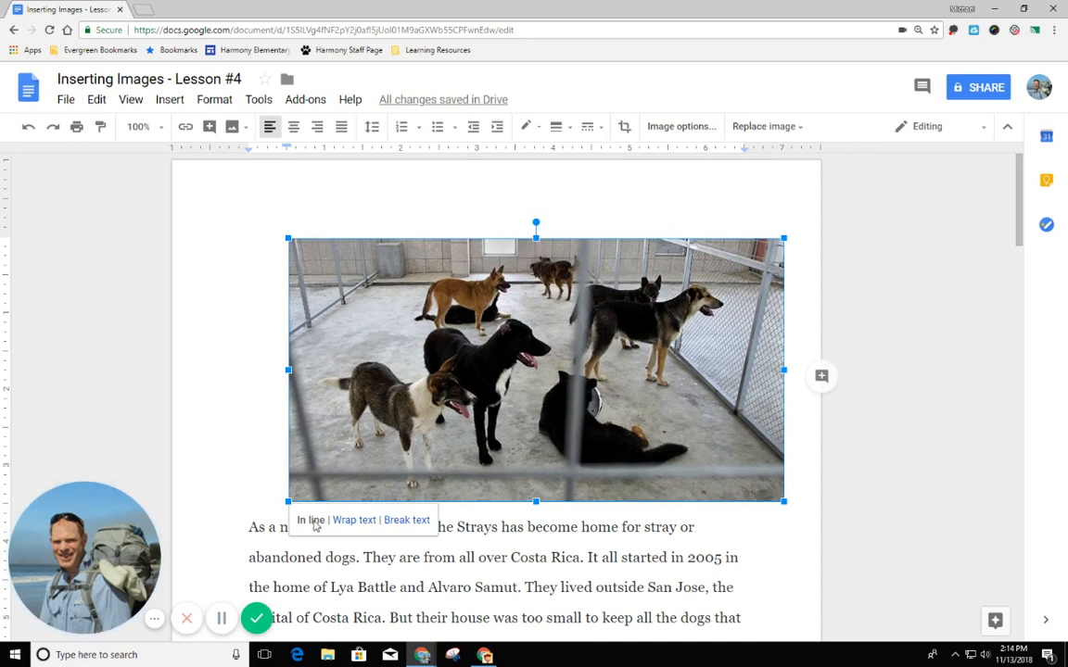
click(486, 528)
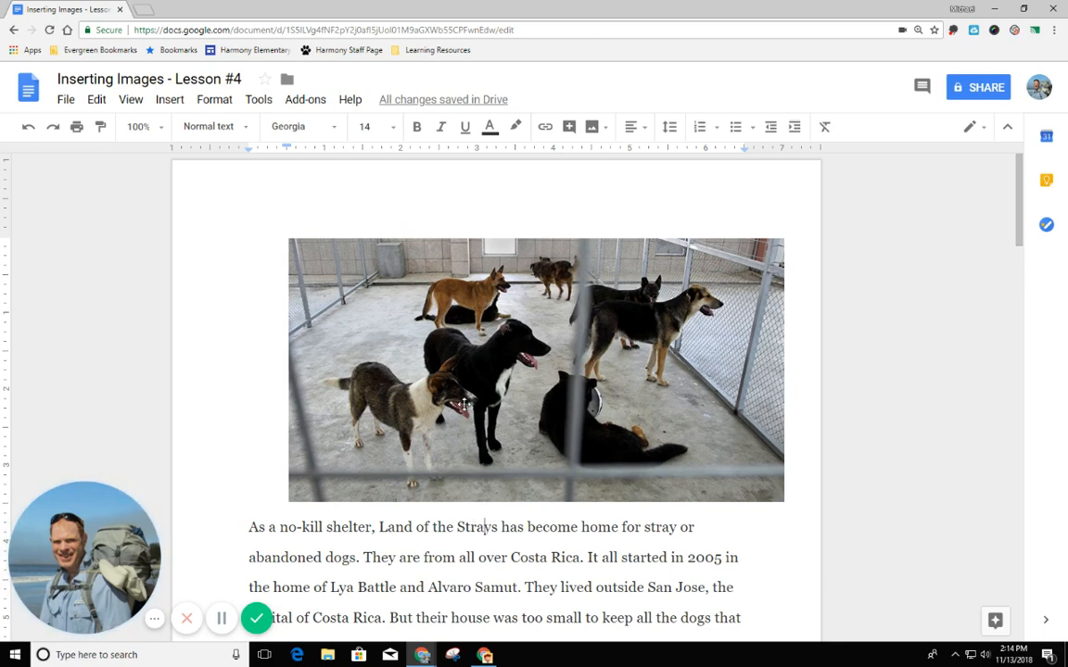
click(463, 405)
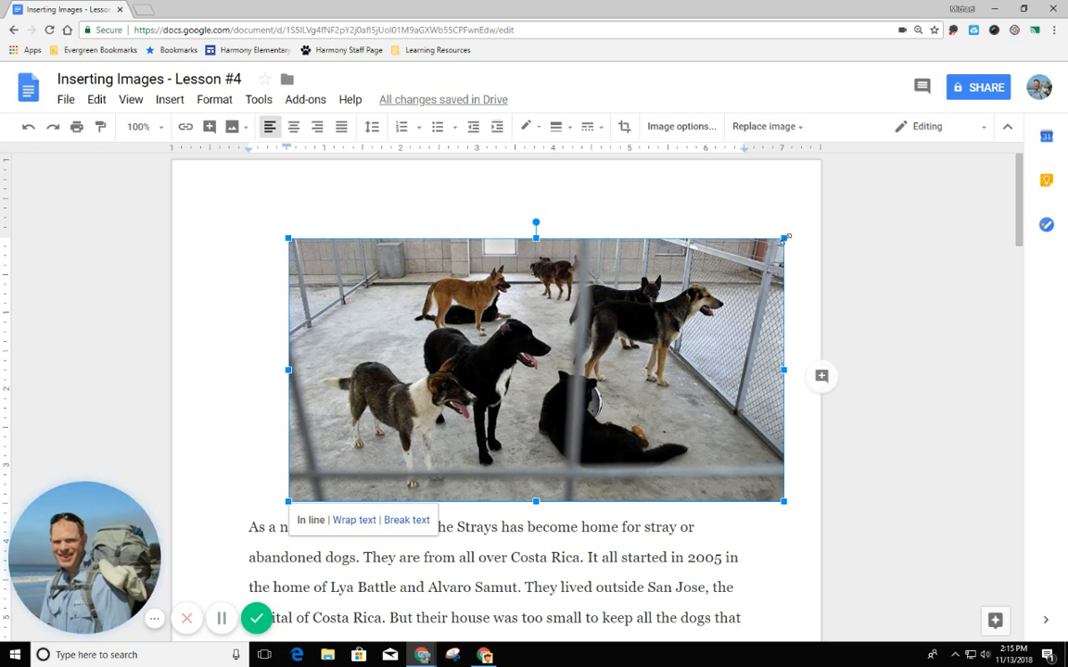
drag(785, 238, 587, 342)
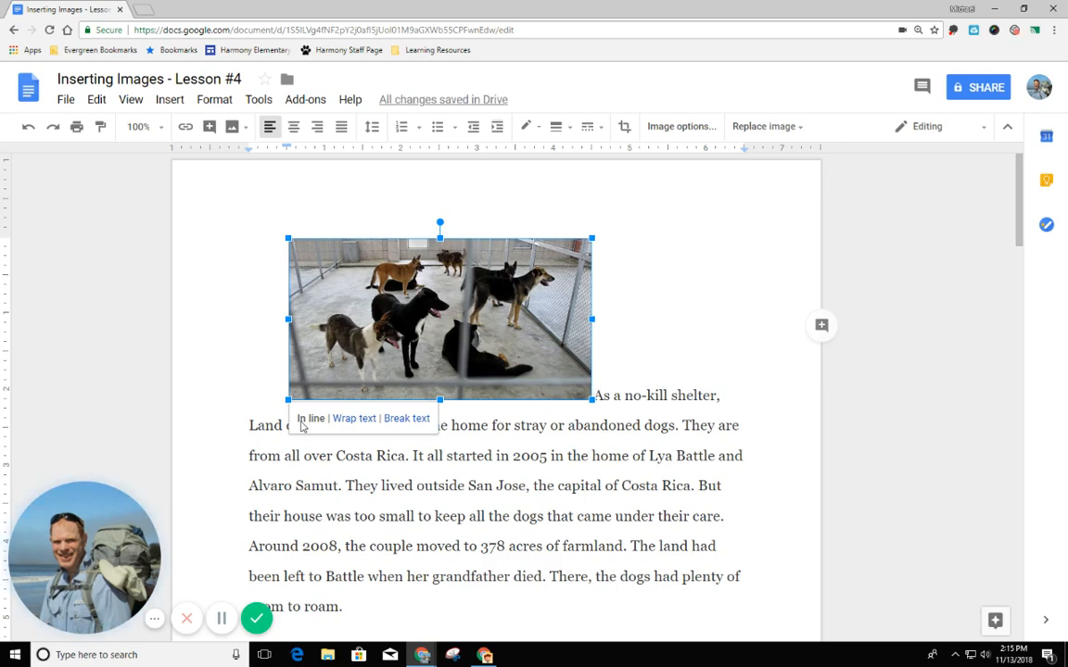
Step: Set the shelter dogs photo to Wrap text and move it to the middle of the first paragraph
click(352, 419)
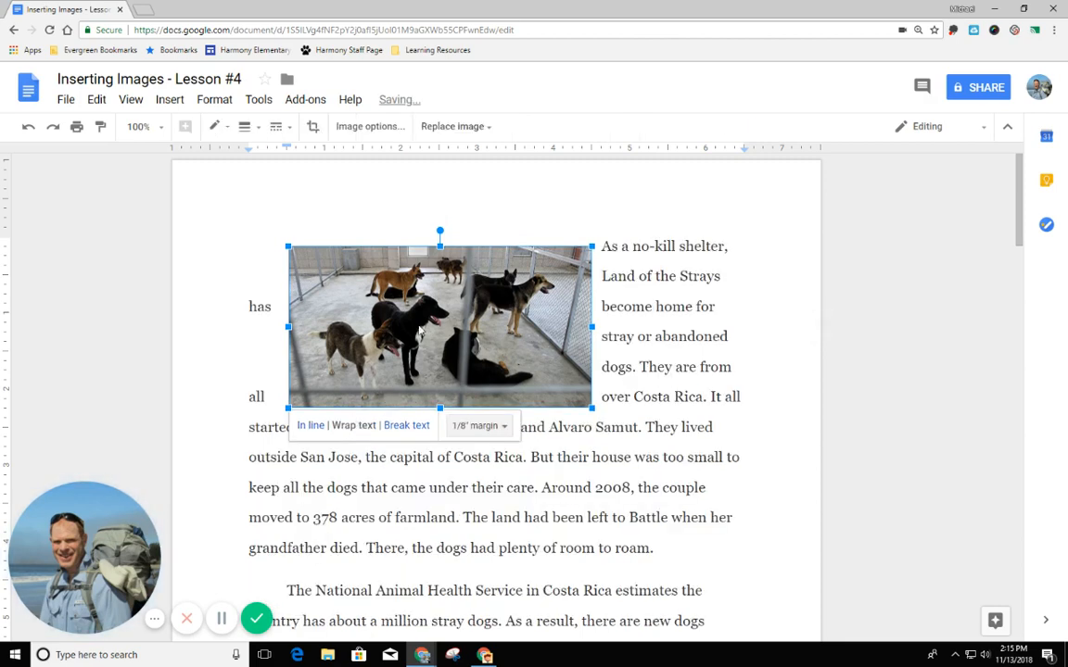
drag(380, 296, 564, 397)
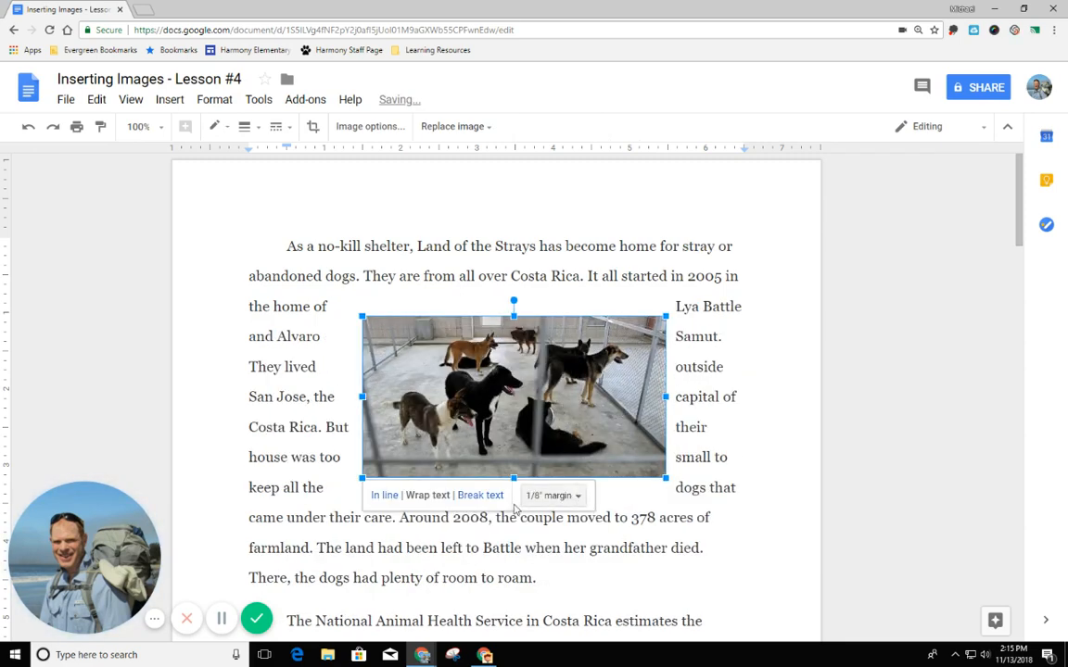
Step: Try Break text on the photo, then set it to In line on a new line within the first paragraph
click(480, 495)
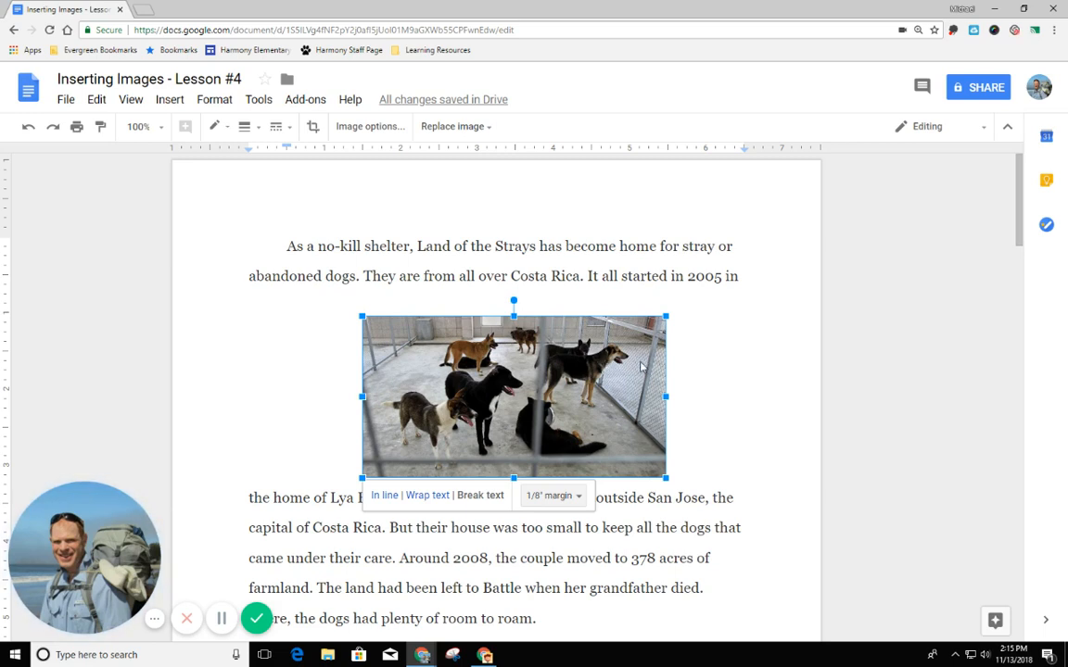
click(384, 496)
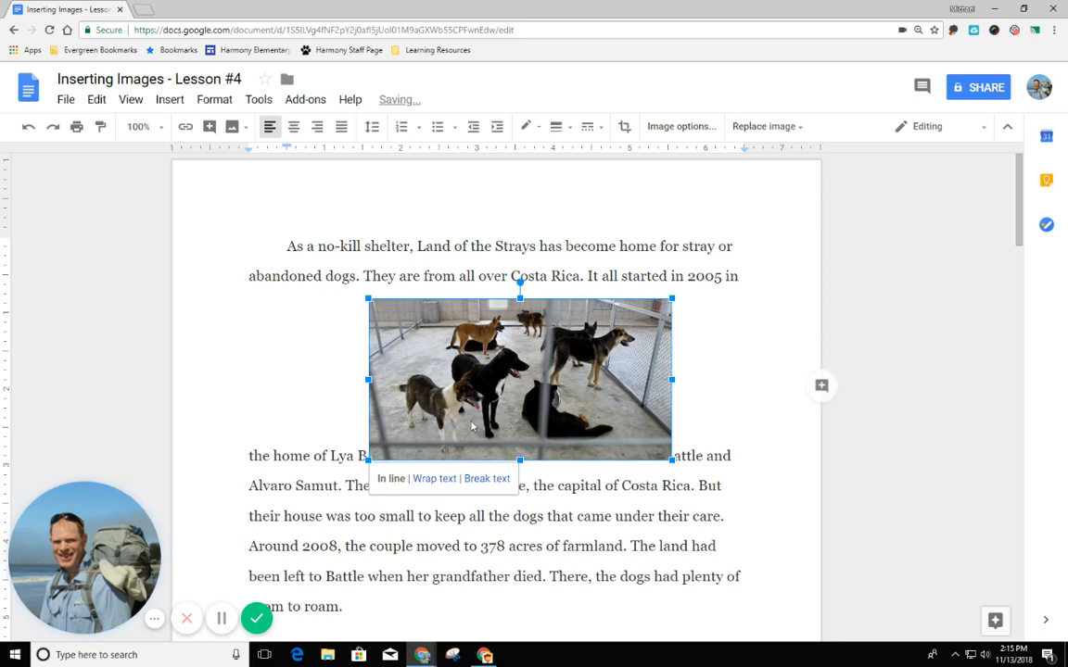
click(323, 496)
key(Return)
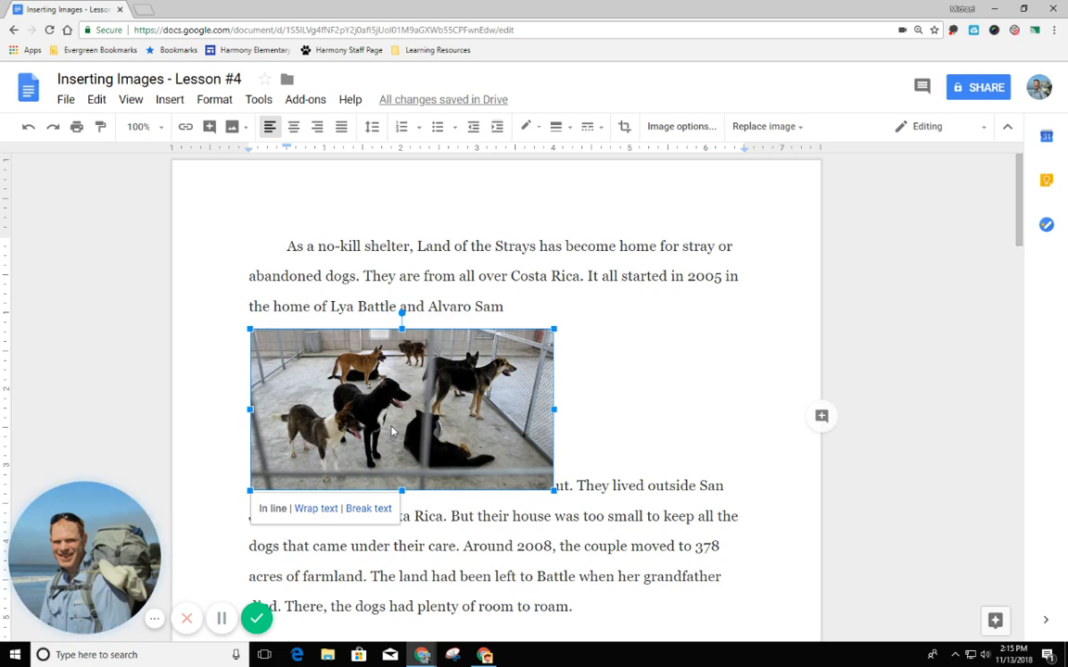
Step: Wrap the text around the shelter dogs photo and move it to the right margin of the first paragraph
click(317, 509)
drag(363, 387, 575, 409)
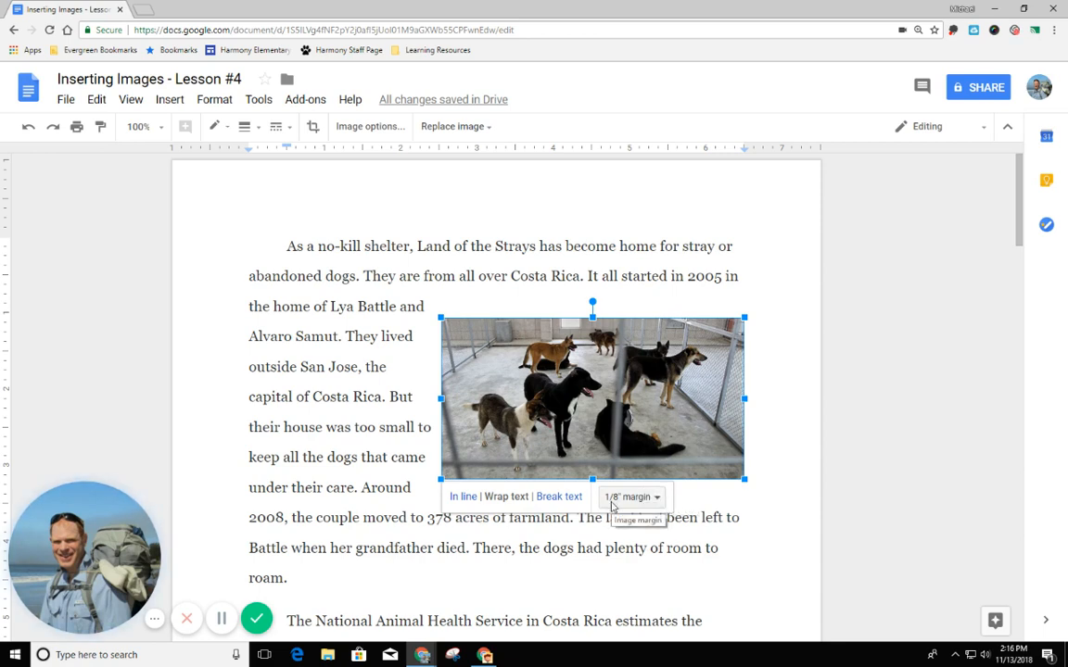
Step: Try 0" and 1" margins around the wrapped photo, then set its margin back to 1/8"
click(658, 500)
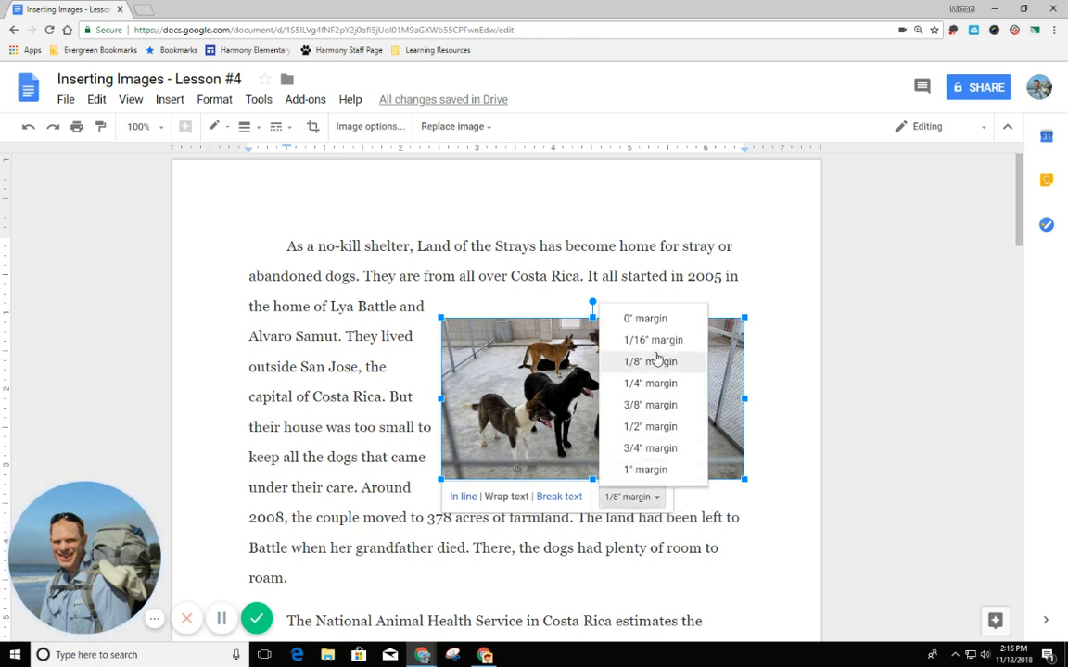
click(656, 320)
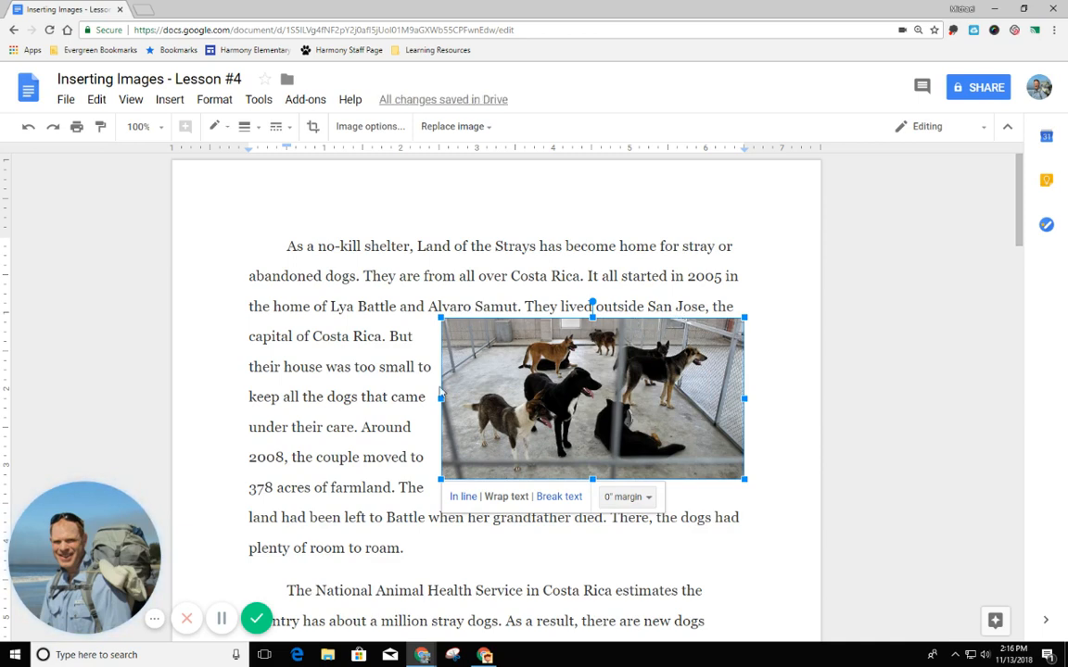
click(649, 498)
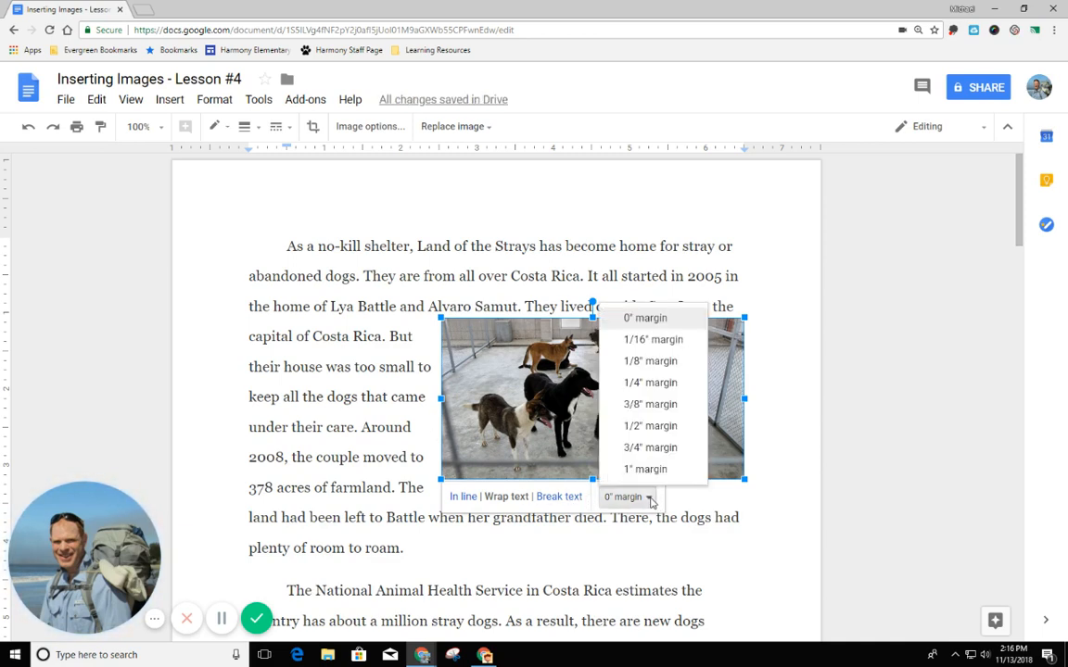
click(646, 470)
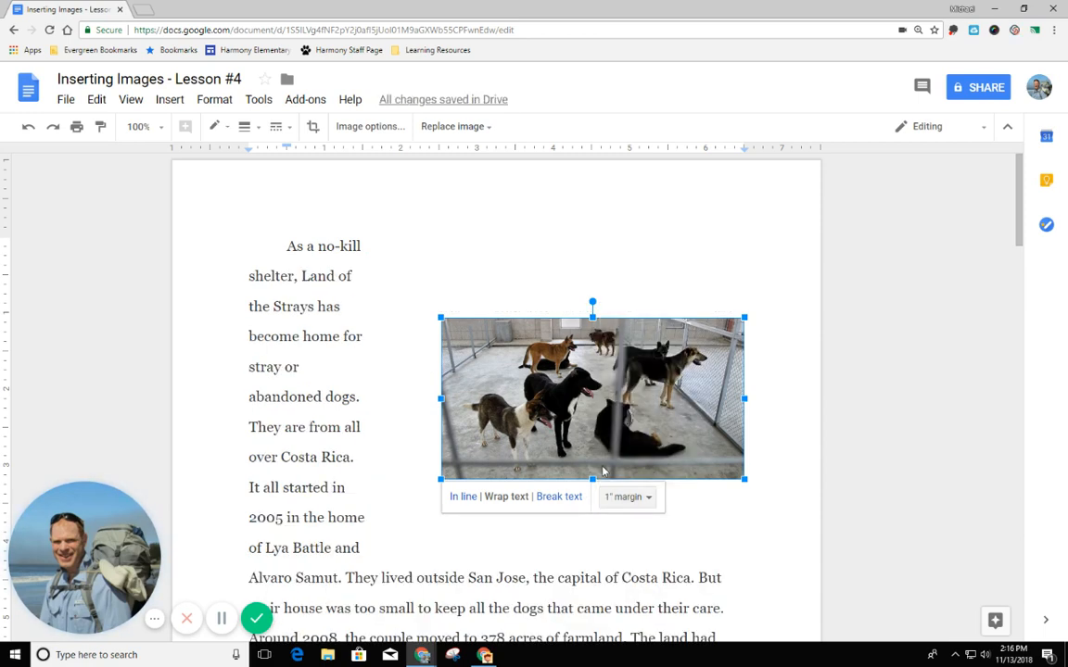
click(650, 499)
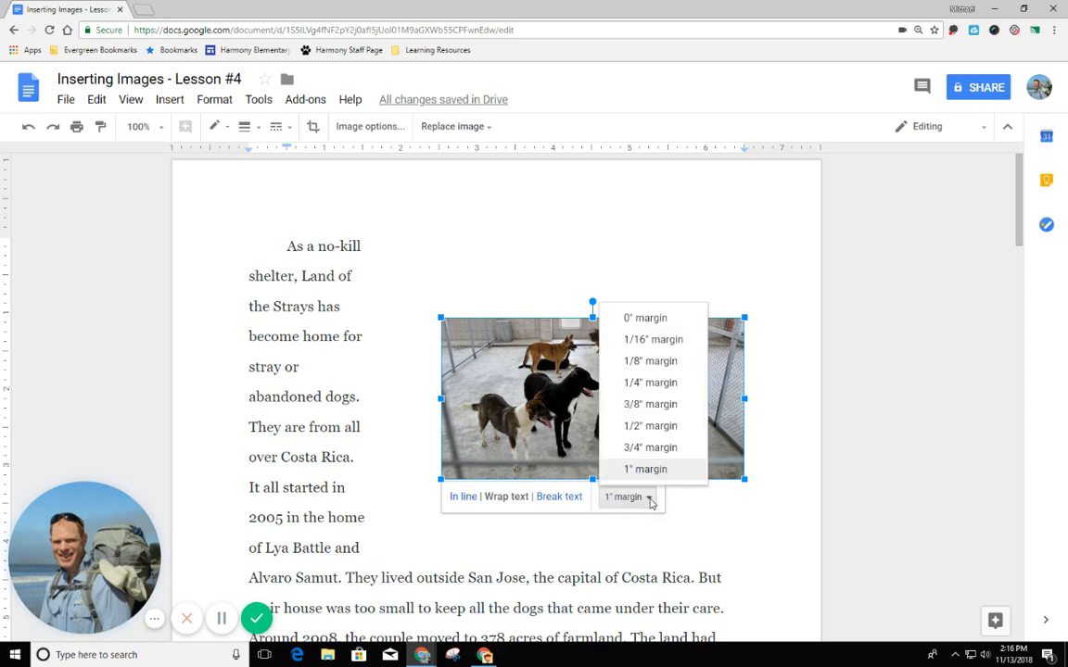
click(658, 364)
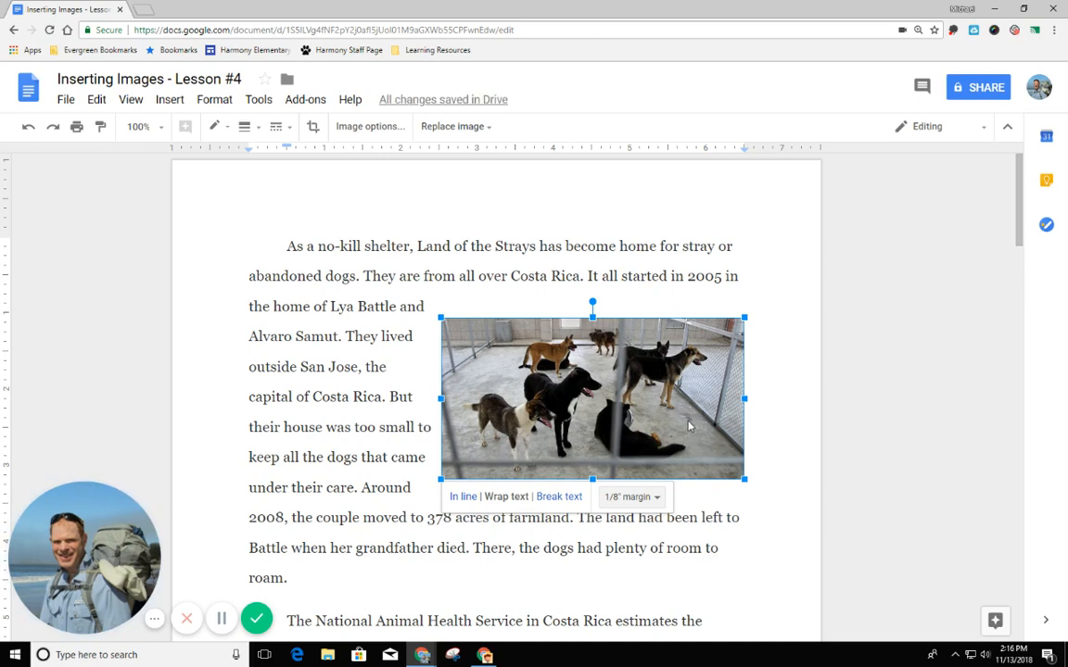
click(760, 562)
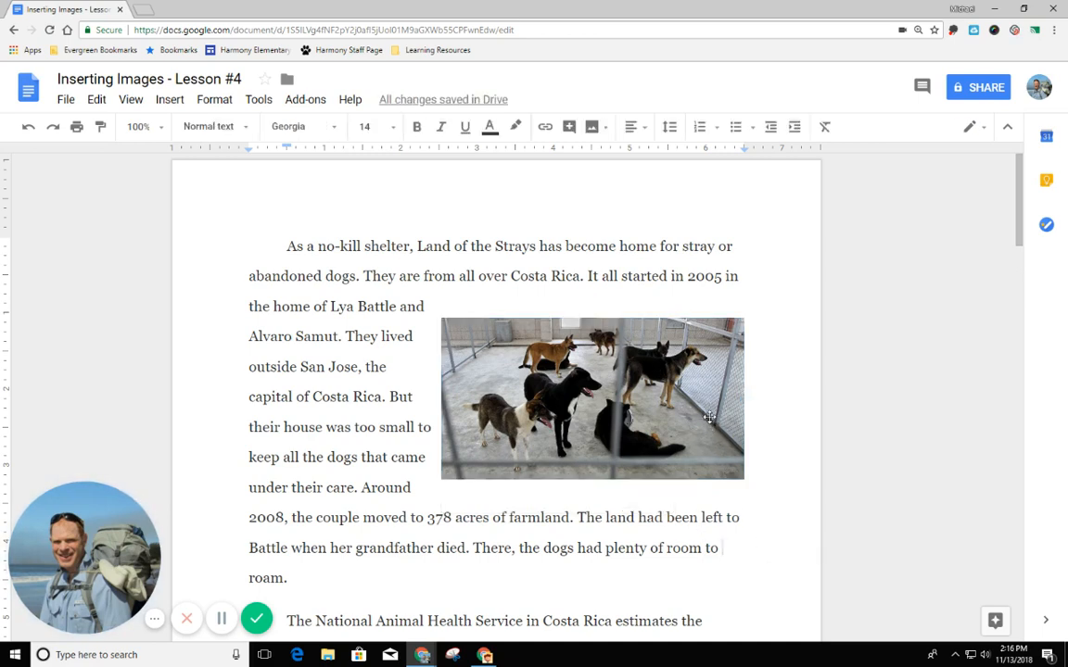
Step: Move the wrapped shelter dogs photo across the first paragraph to the left margin
click(675, 401)
mouse_move(673, 401)
mouse_down()
mouse_move(643, 397)
mouse_move(667, 400)
mouse_up()
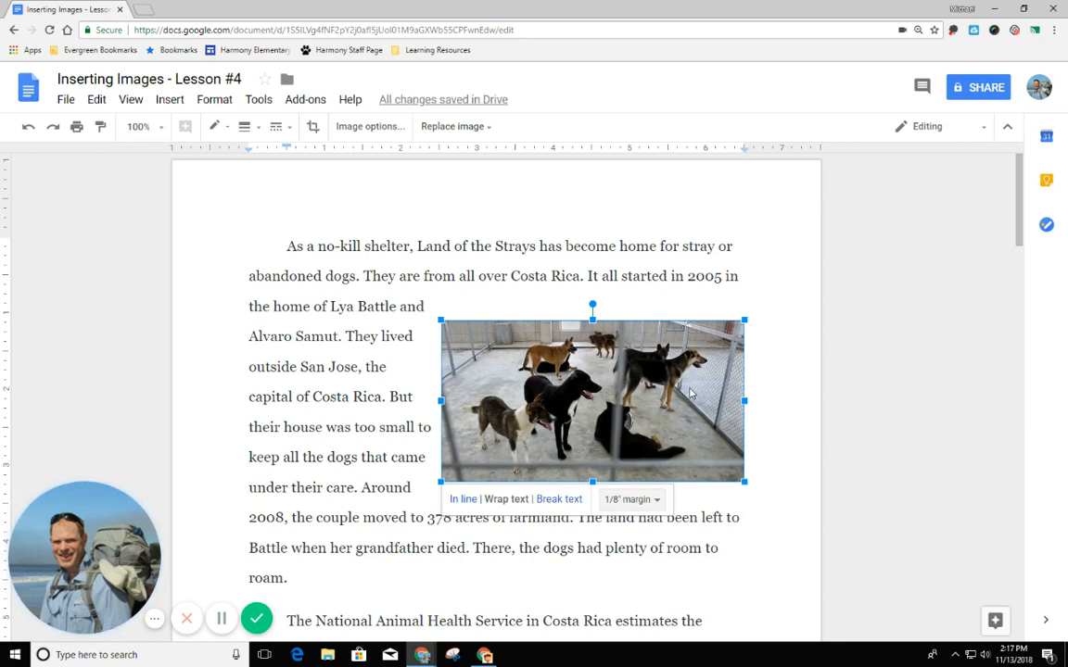
mouse_move(623, 355)
mouse_down()
mouse_move(693, 384)
mouse_move(628, 366)
mouse_up()
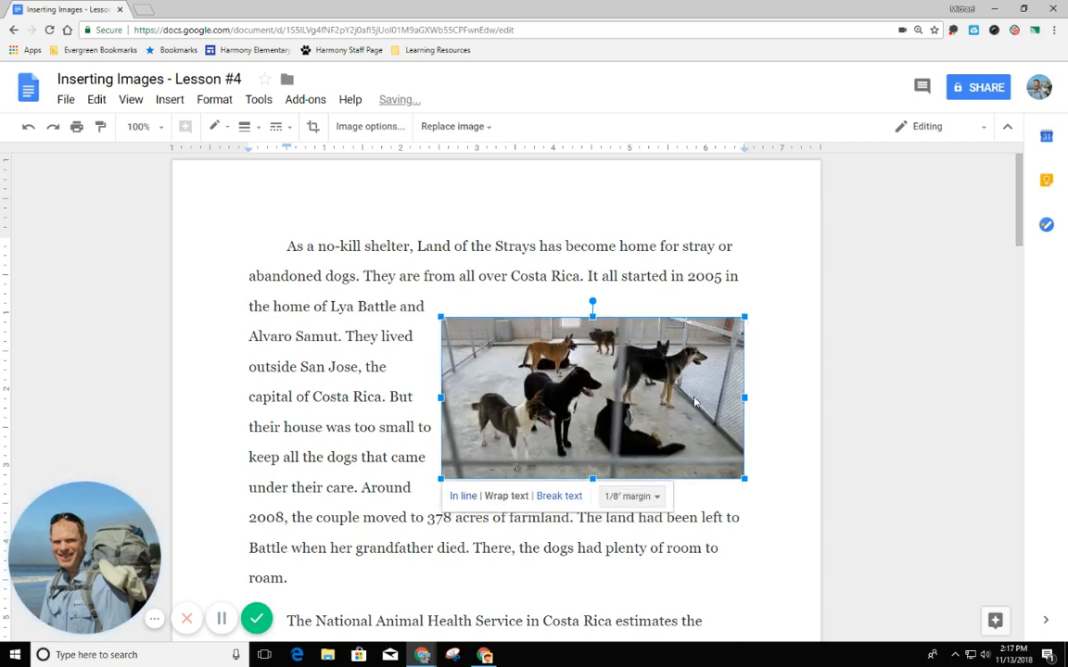
drag(563, 355, 383, 349)
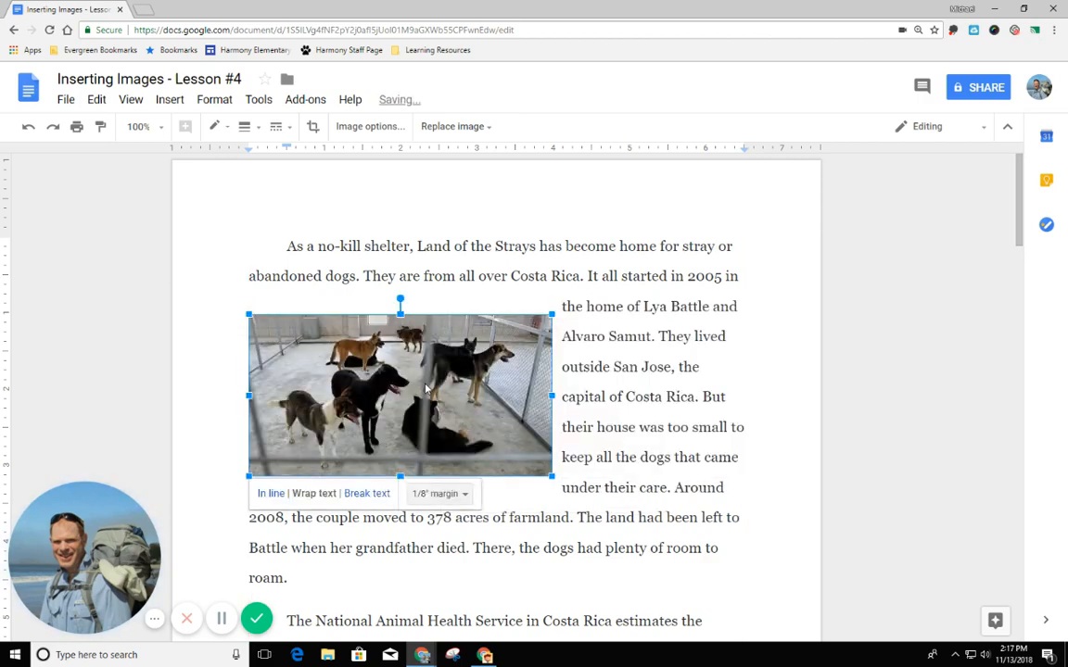
Step: Place the cursor in the text beside the photo and search the web for images of "shelter dogs"
click(732, 343)
scroll(644, 371, down, 4)
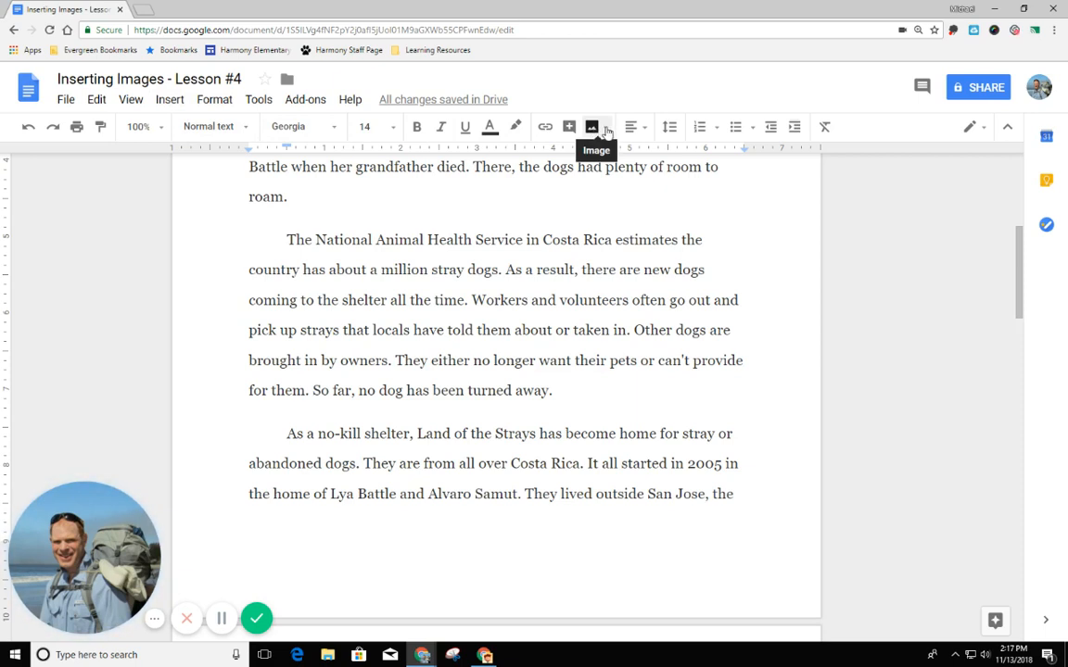
click(606, 130)
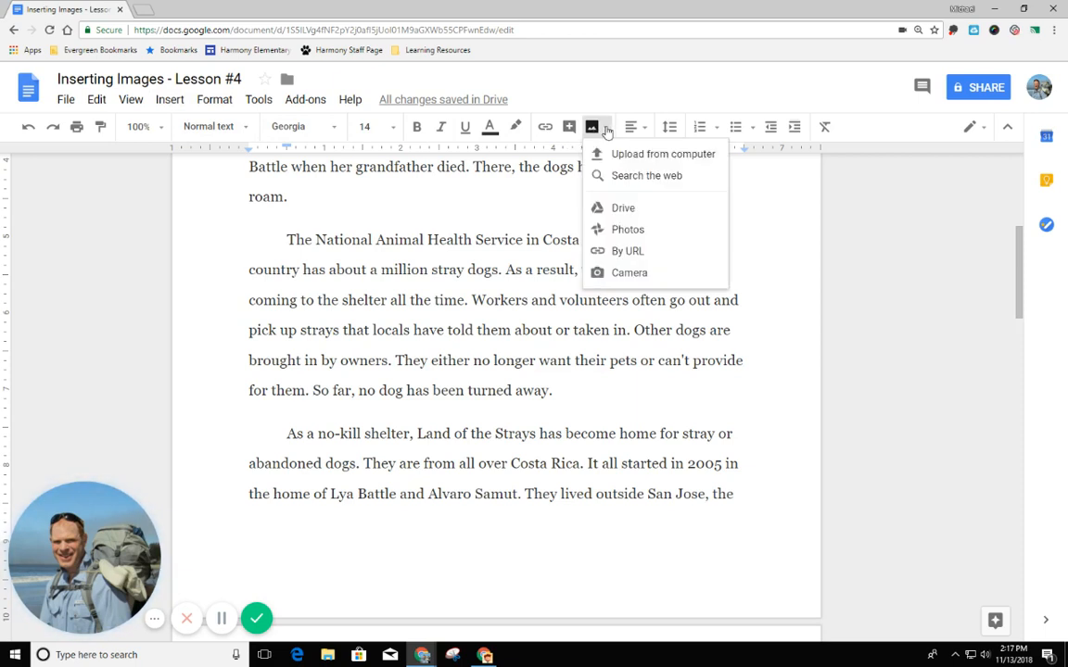
click(625, 177)
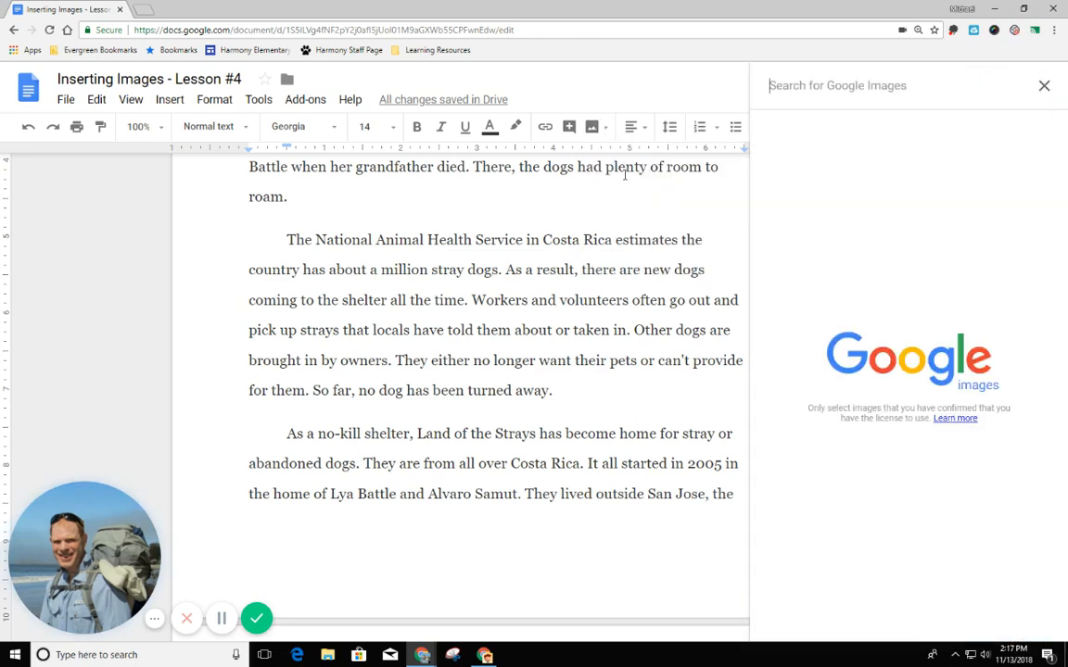
right_click(780, 87)
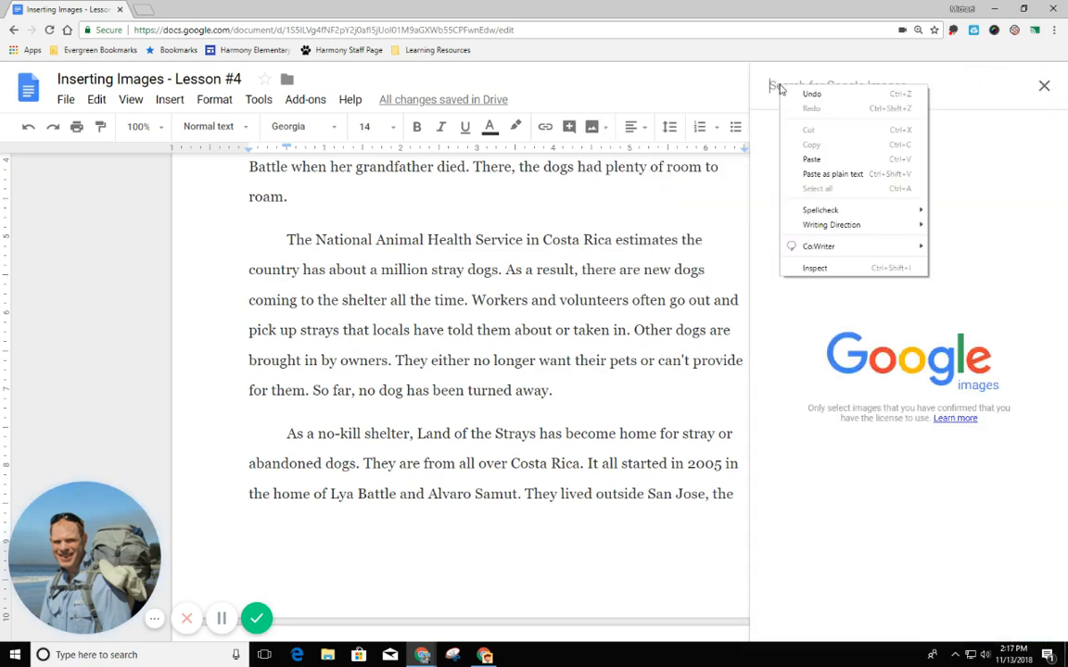
click(803, 159)
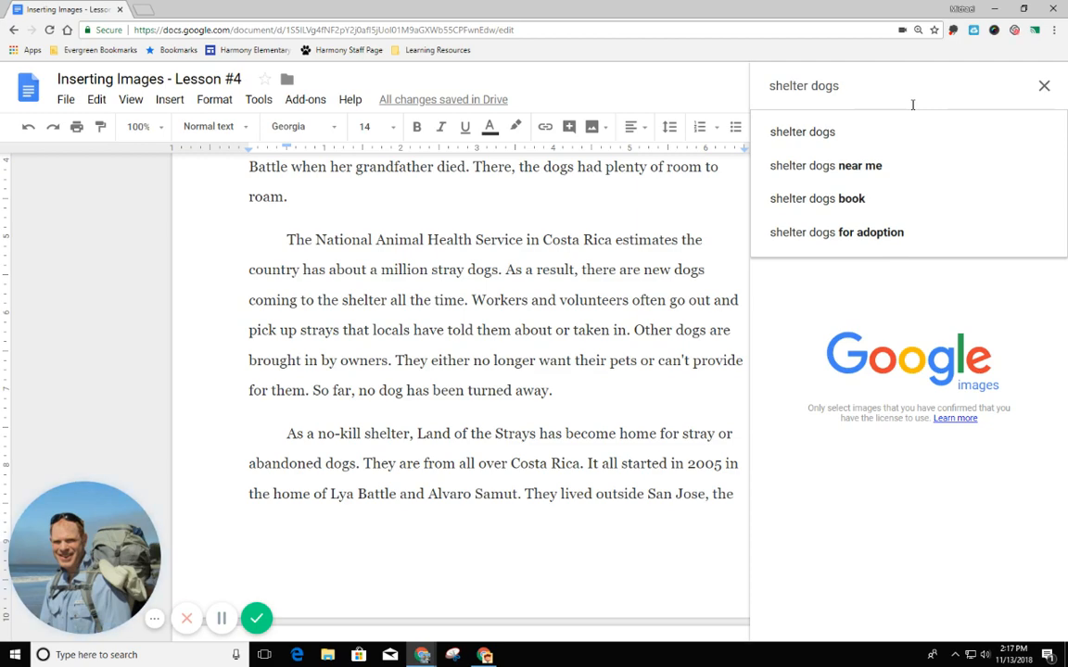
key(Return)
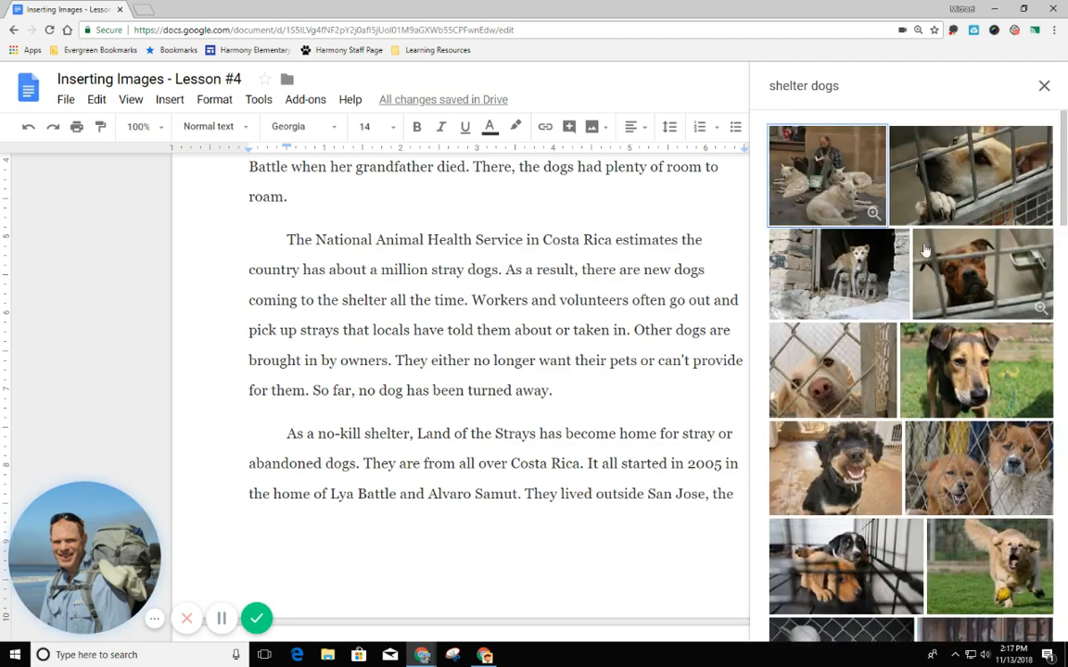
Step: Insert the black-and-white photo of a hand touching a dog through a wire fence from the search results
scroll(925, 250, down, 3)
scroll(925, 250, down, 1)
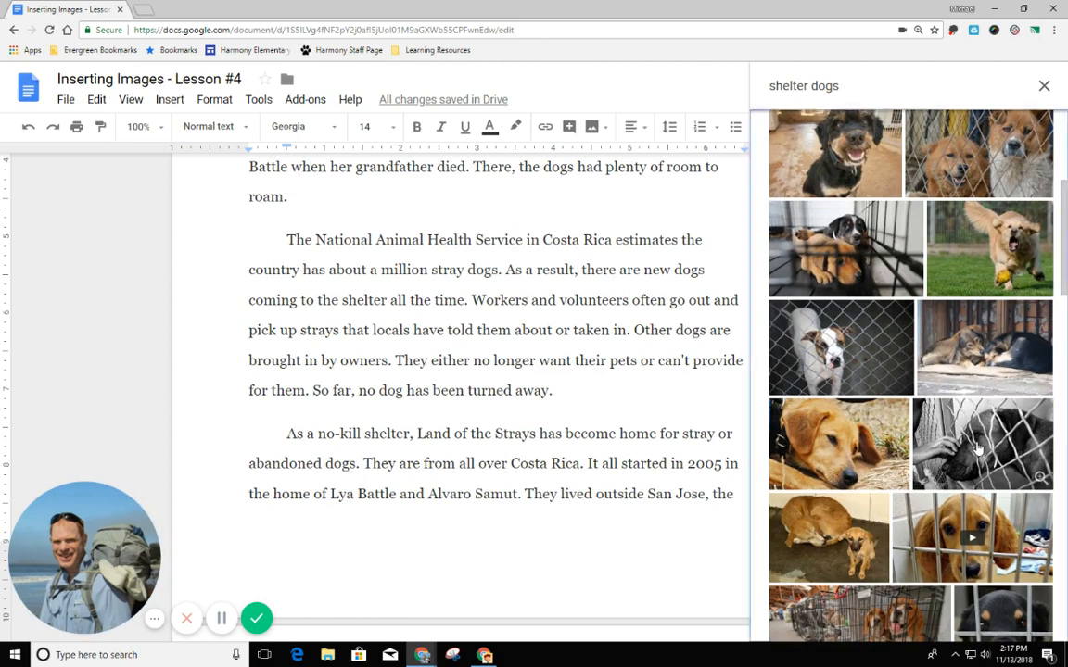
click(978, 449)
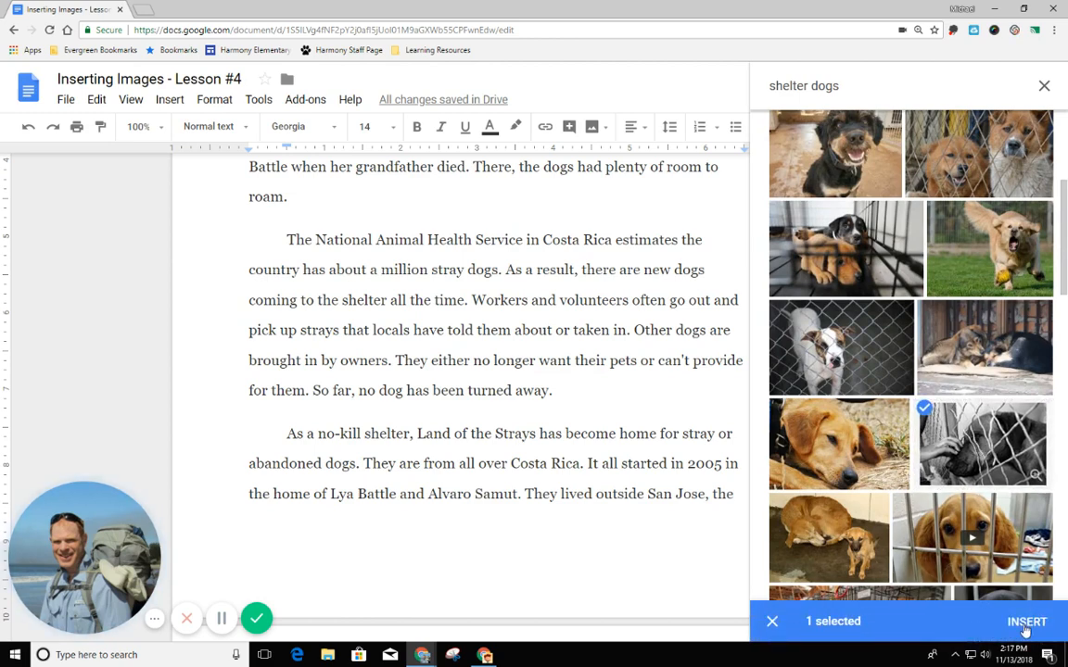
click(1026, 622)
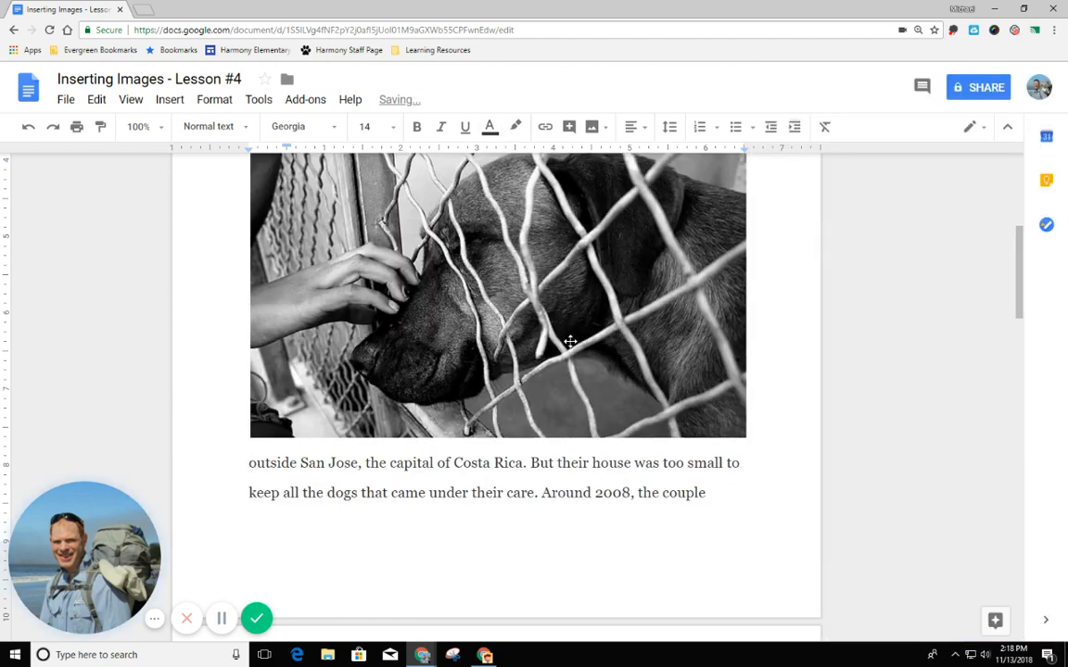
Step: Shrink the black-and-white fence photo proportionally from its corner to about 2.7 inches wide
scroll(568, 345, up, 2)
click(648, 338)
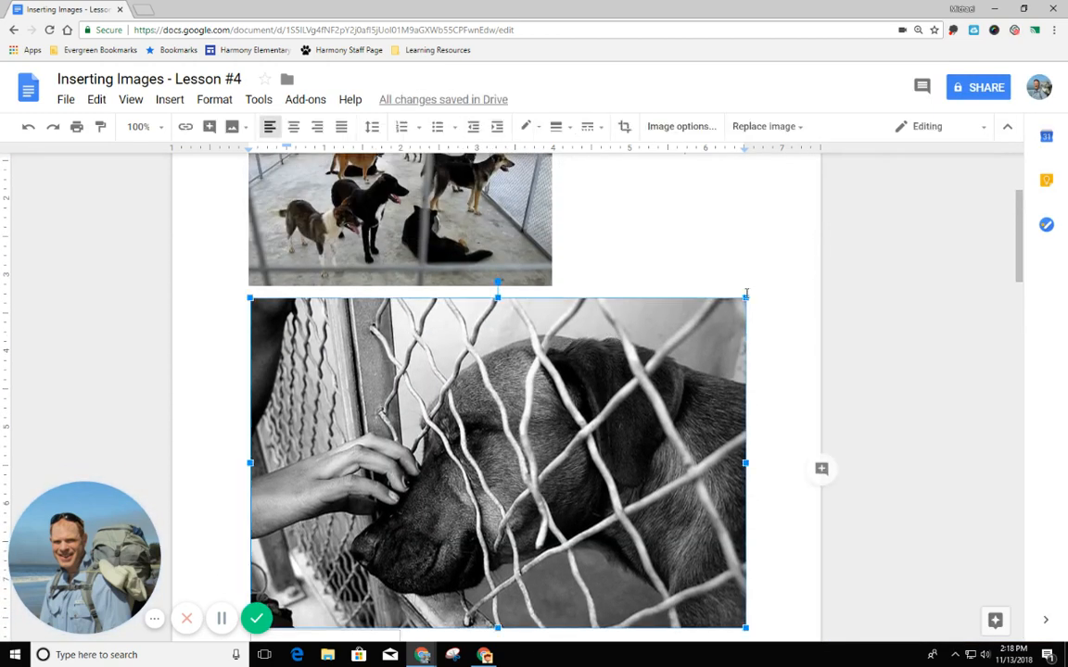
drag(747, 295, 456, 491)
scroll(460, 358, down, 1)
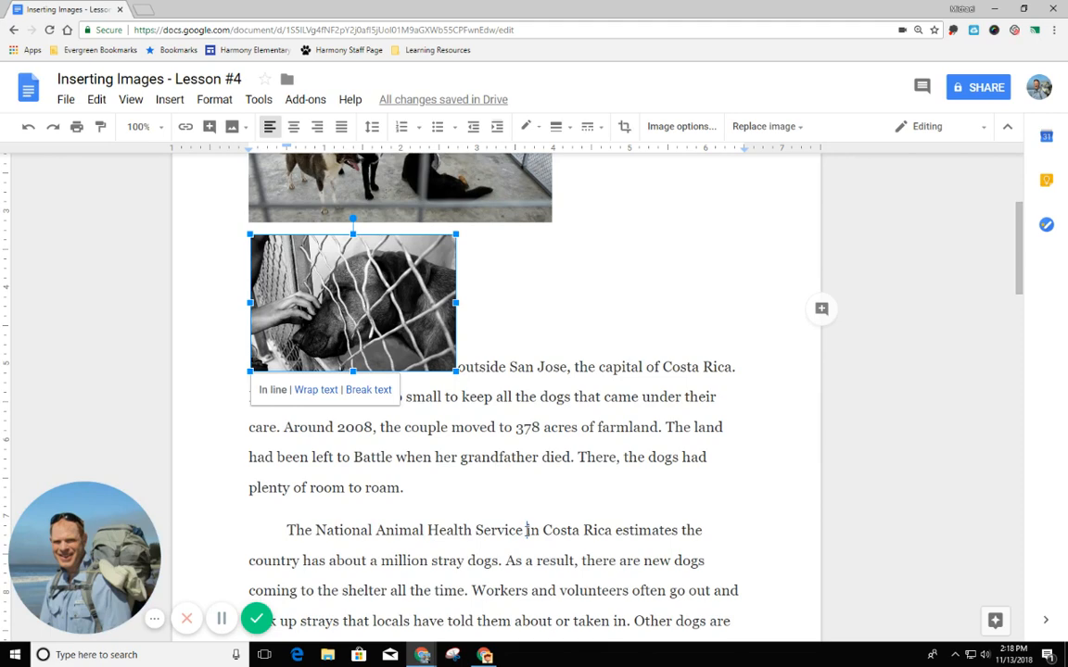
Step: Move the inline black-and-white photo into the paragraph text directly after the sentence ending "the capital of Costa Rica."
drag(528, 530, 390, 371)
scroll(498, 526, down, 6)
scroll(501, 508, down, 4)
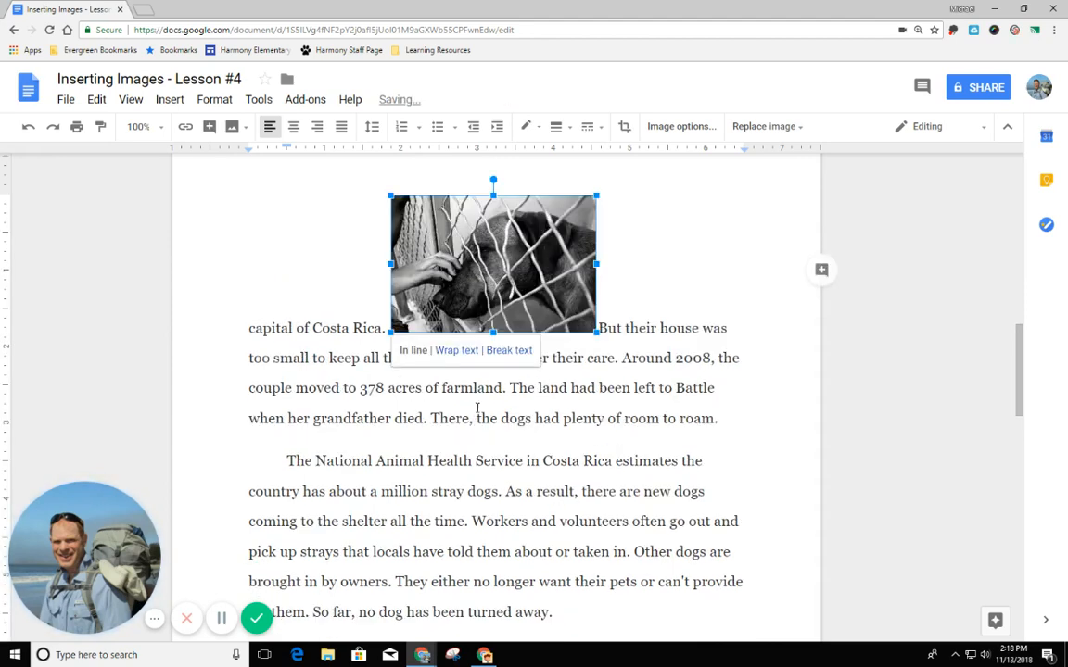
Step: Wrap the text around the black-and-white photo and move it to the page's right margin beside the "capital of Costa Rica" paragraph
click(463, 352)
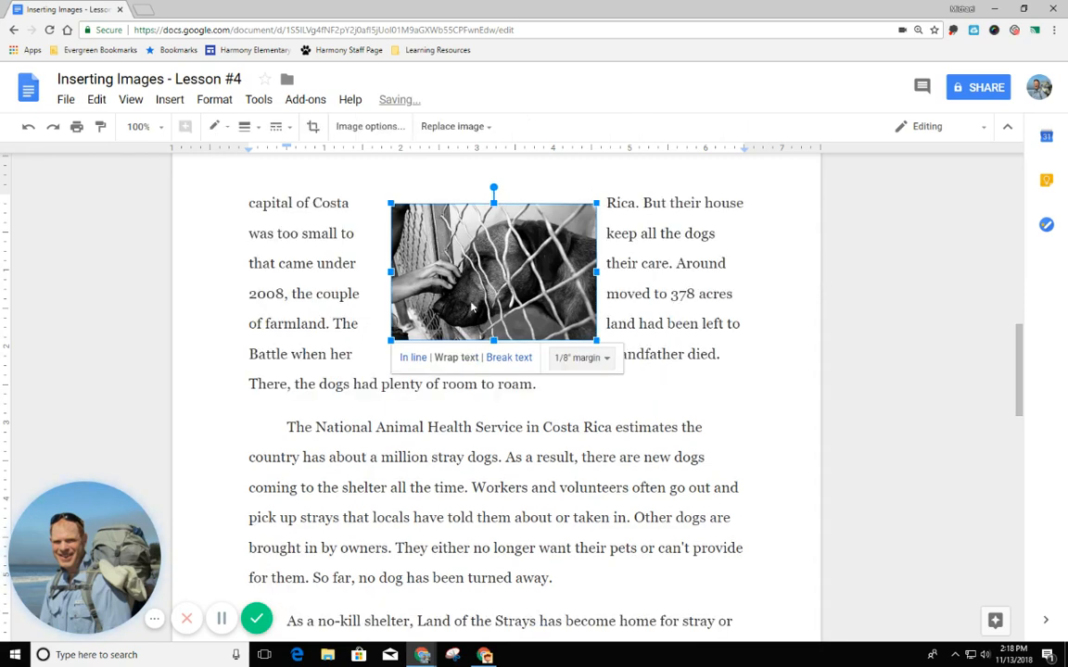
drag(468, 283, 623, 324)
scroll(621, 331, up, 1)
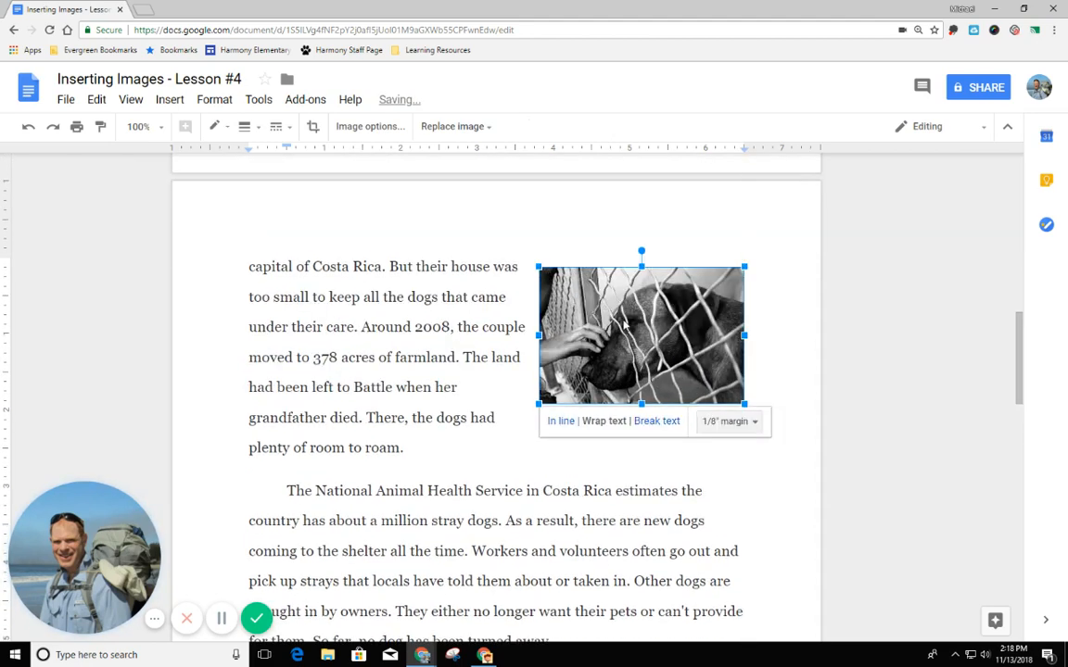
click(794, 357)
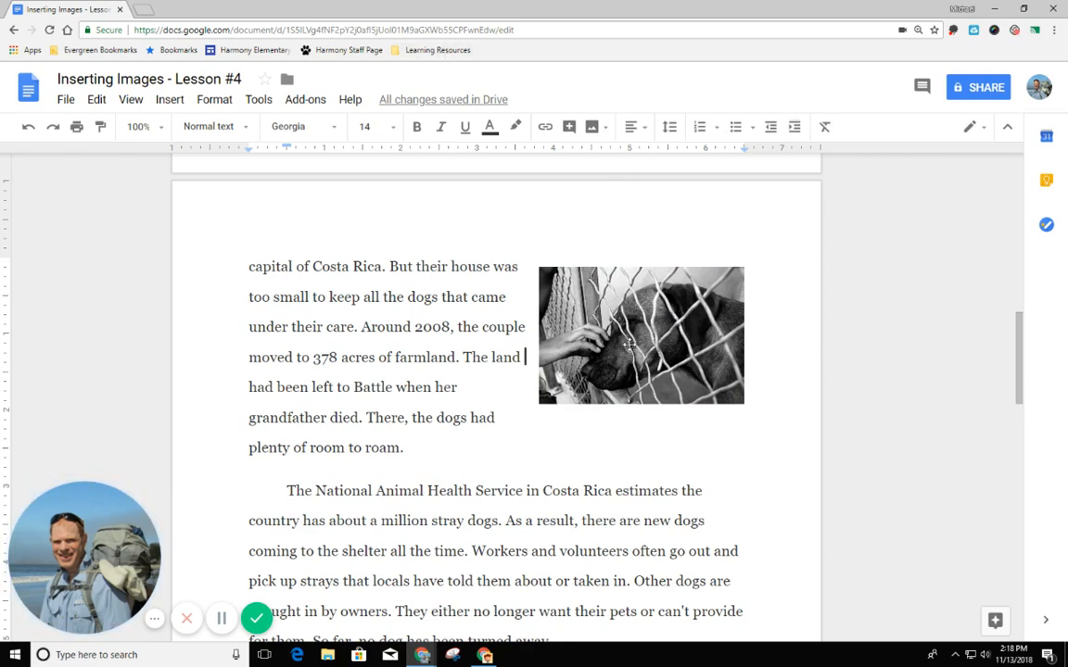
click(547, 412)
click(609, 327)
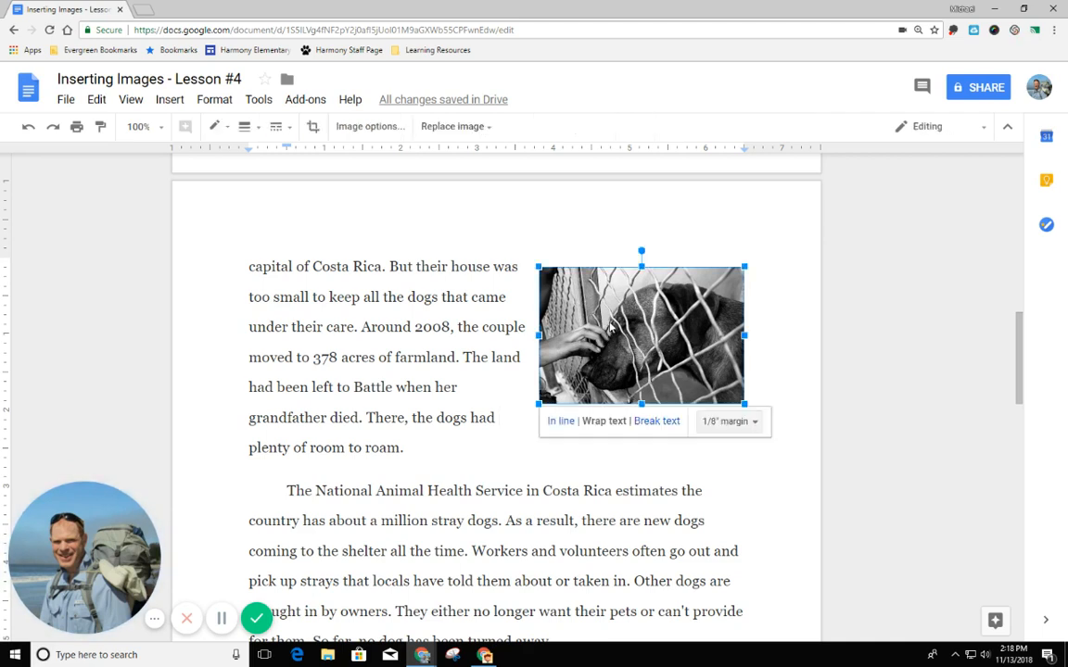